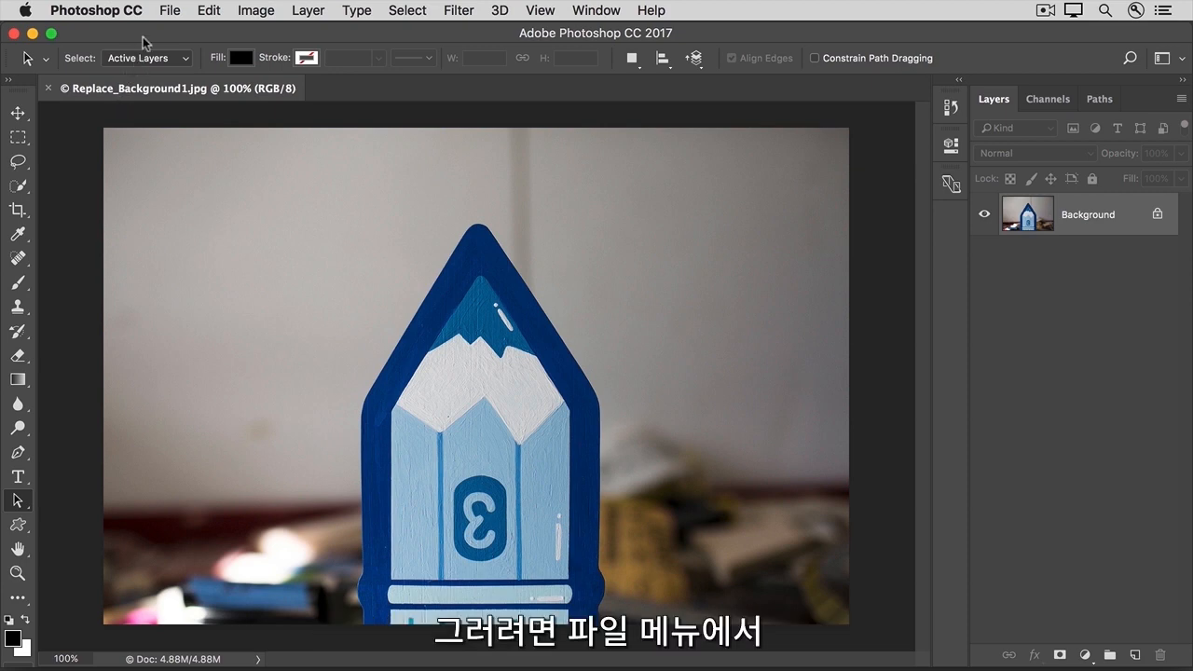
Step: Place Replace_Background2.jpg as an embedded image in the pencil document at its default size and position
click(164, 17)
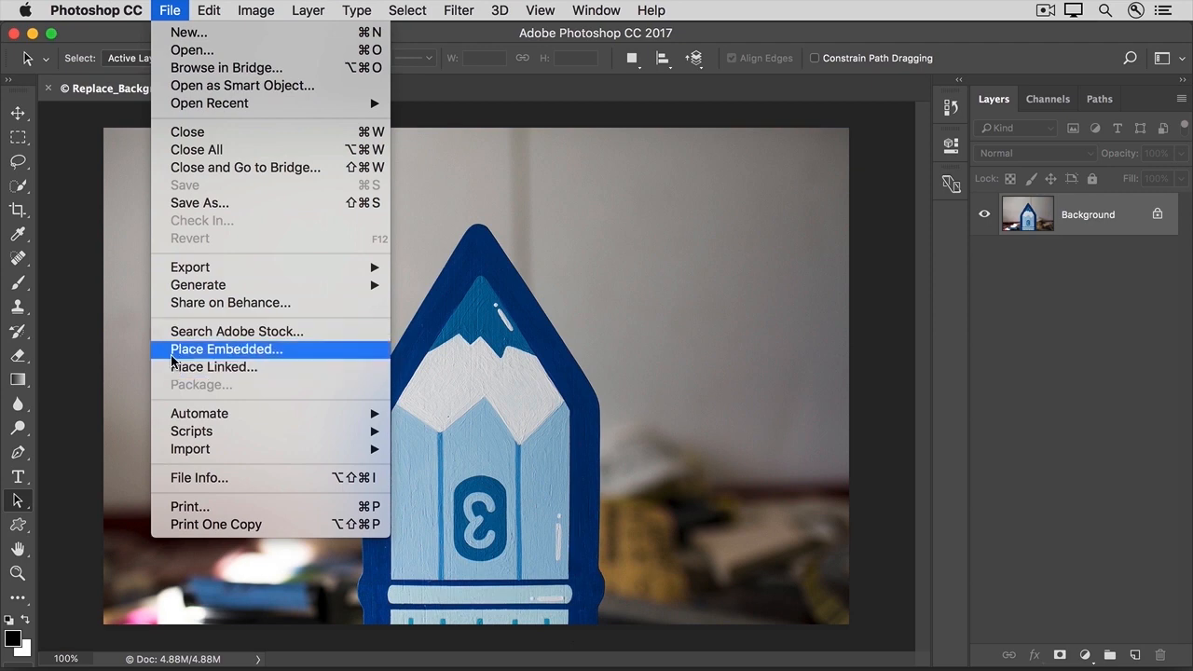
click(224, 350)
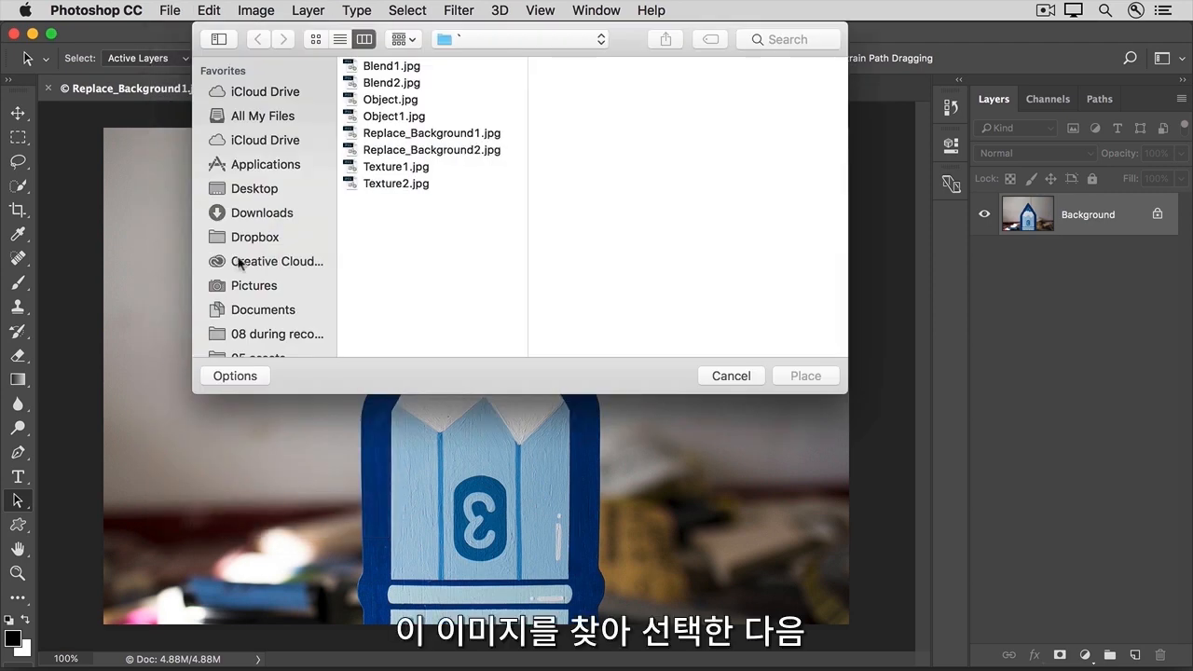
click(402, 155)
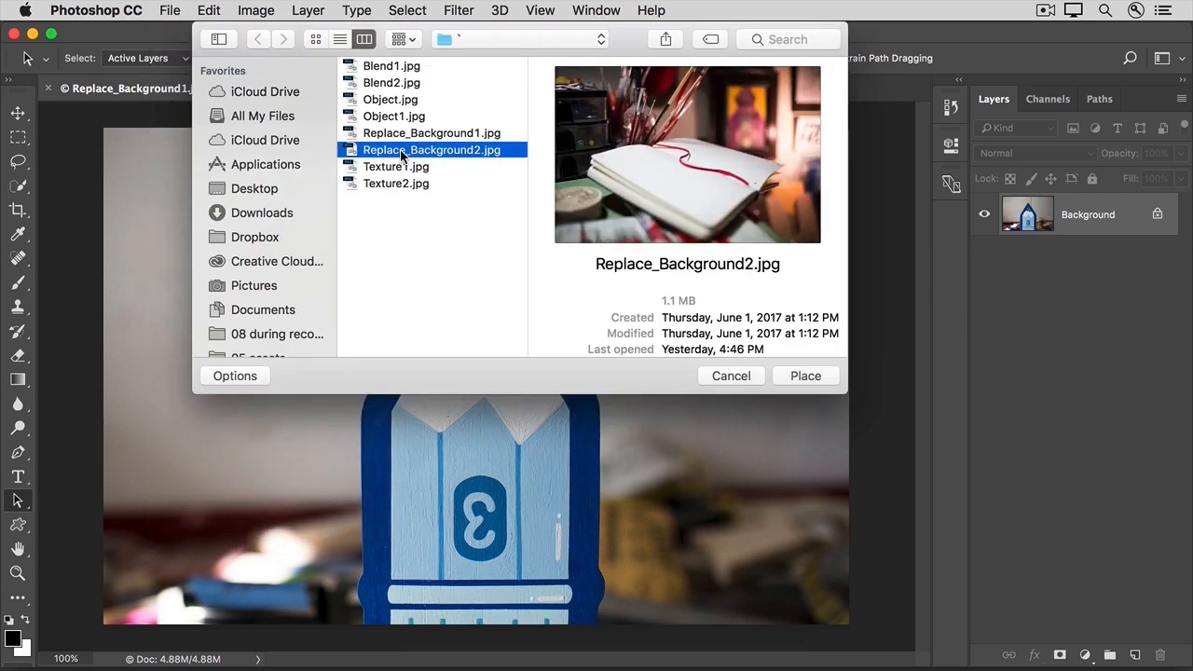
click(805, 377)
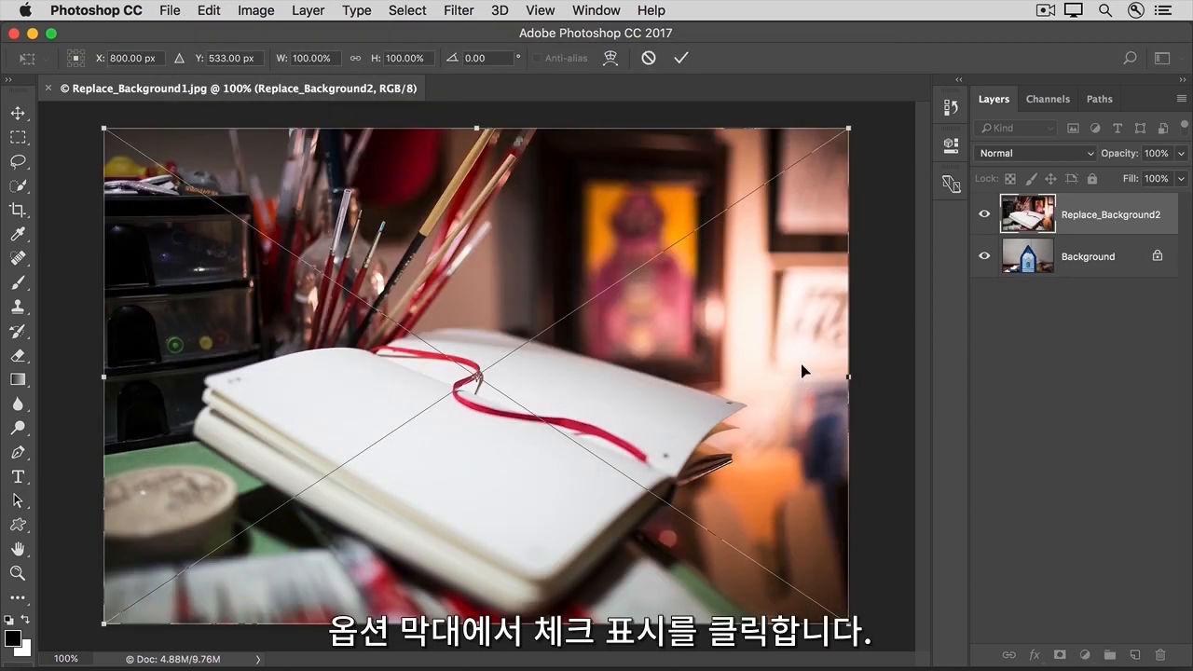
click(681, 58)
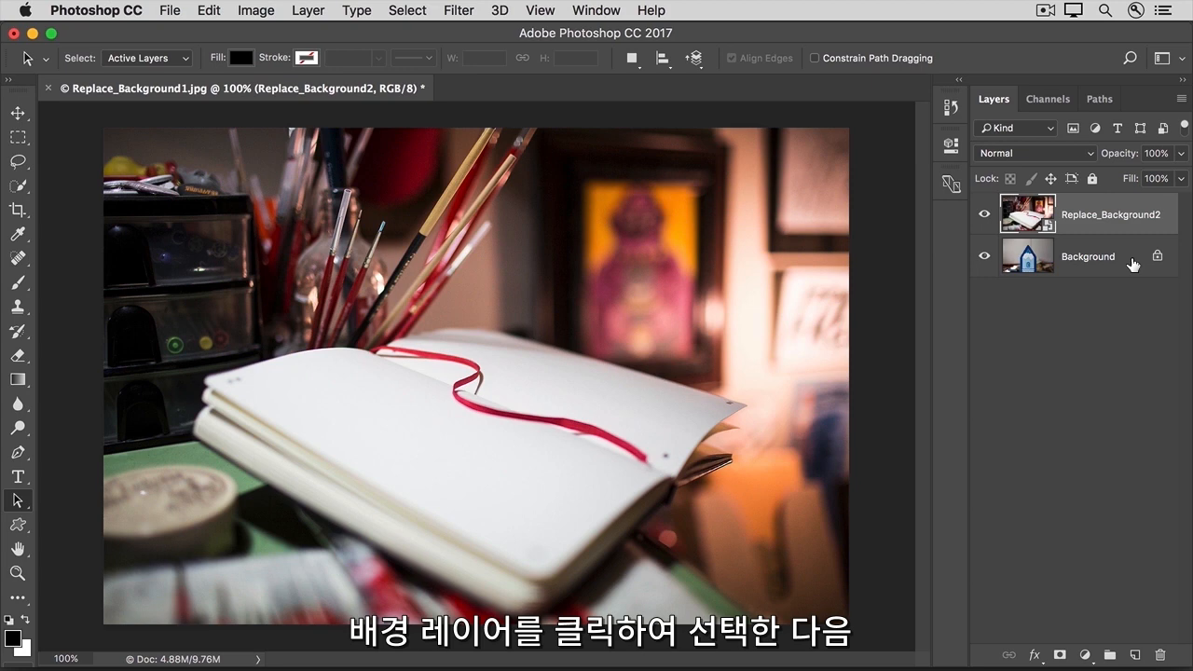
Step: Convert the locked Background layer into a regular layer named Pencil
click(1134, 265)
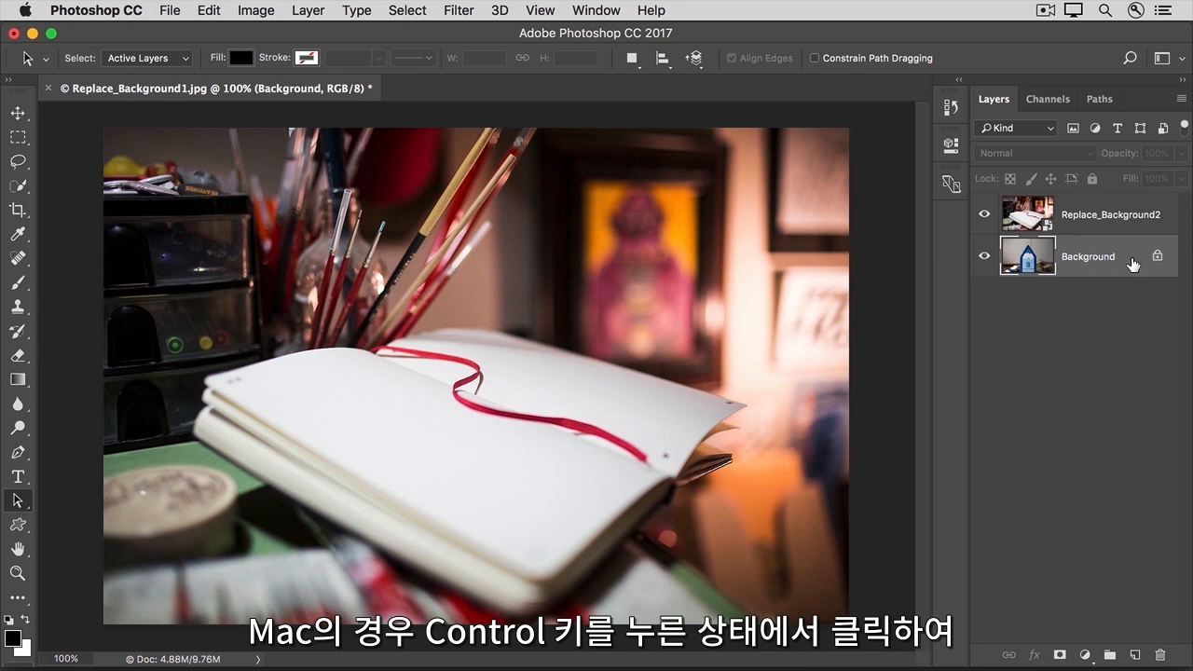
right_click(1133, 265)
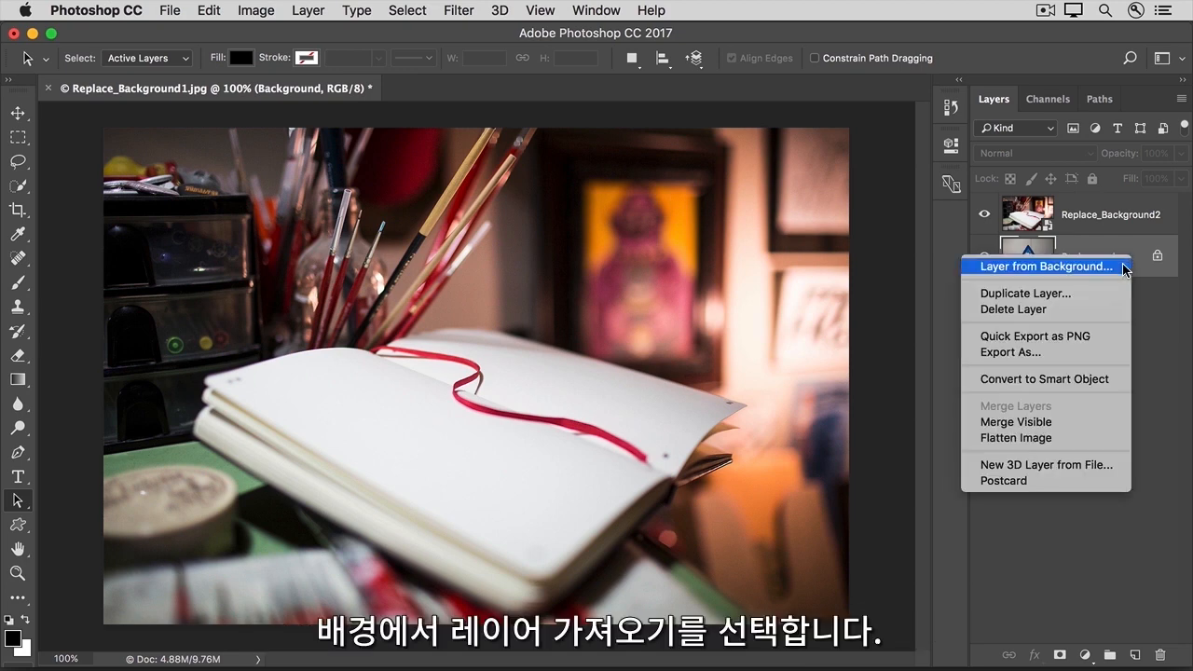
click(1124, 269)
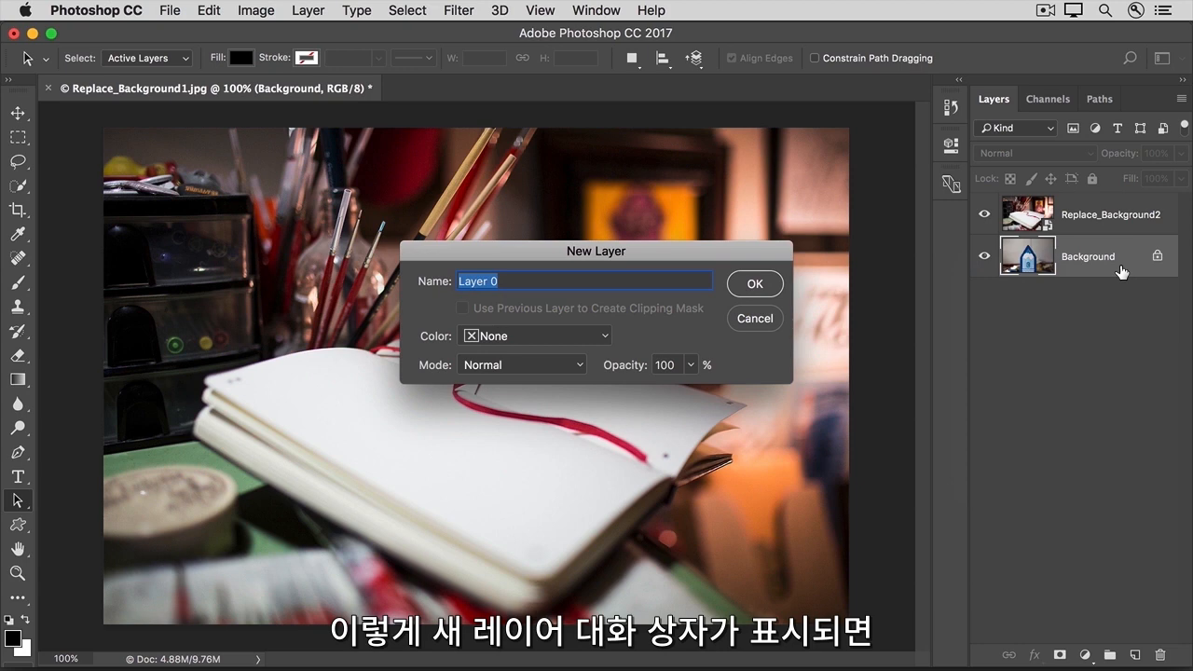
text(P)
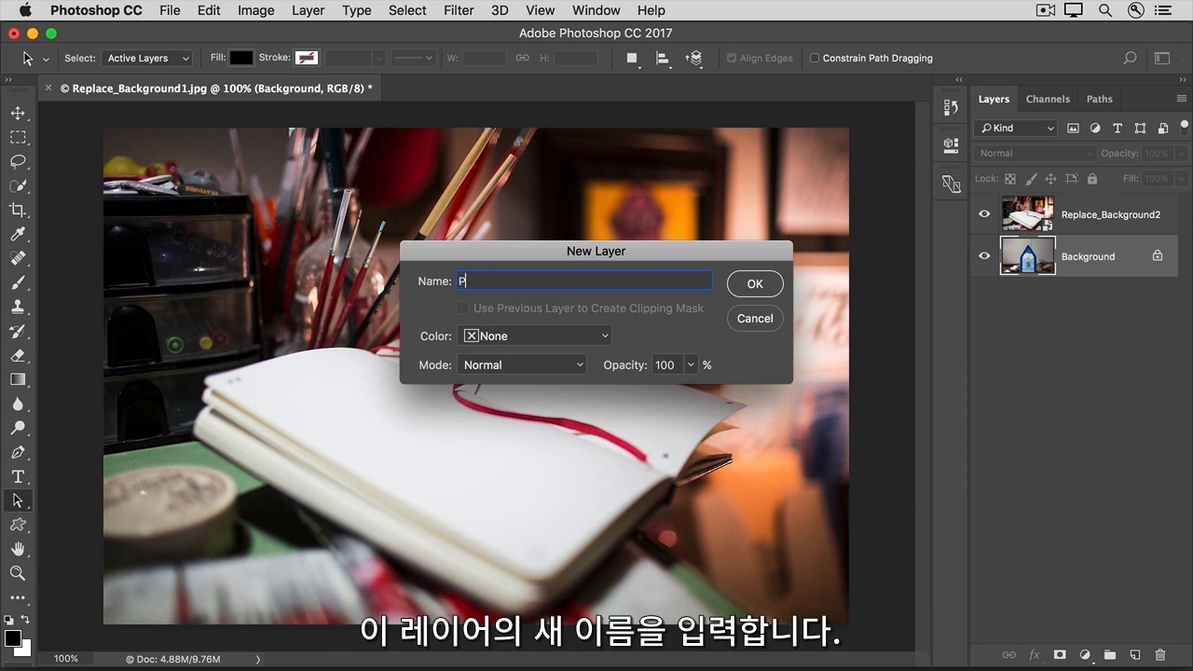
text(encil)
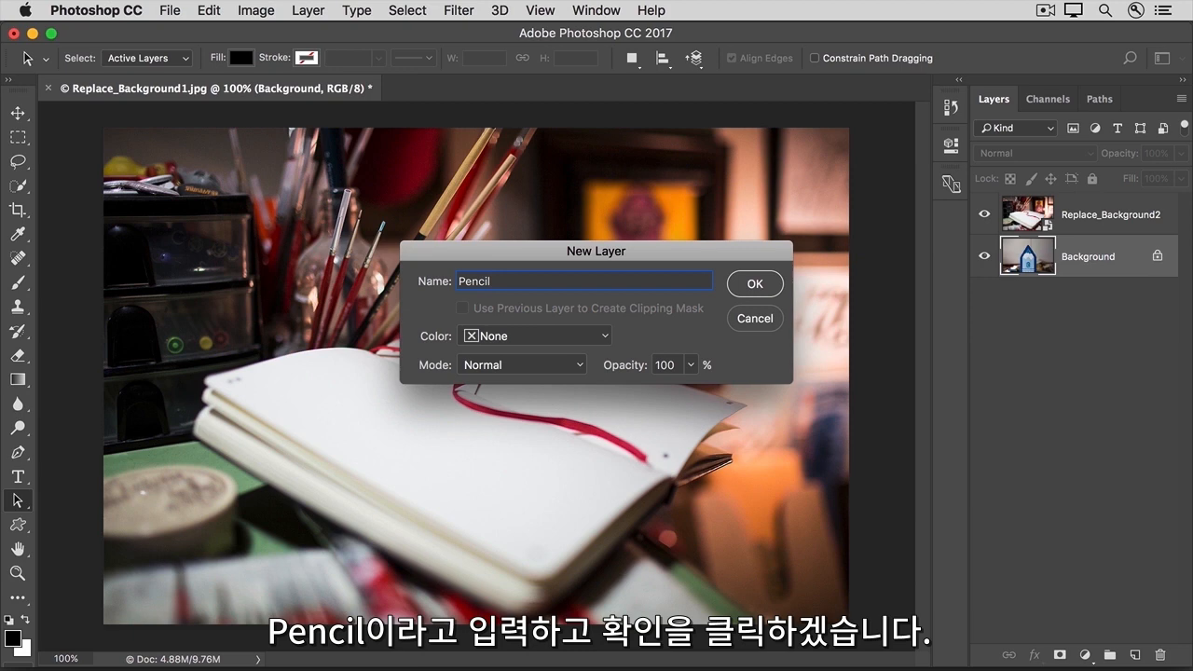
click(770, 281)
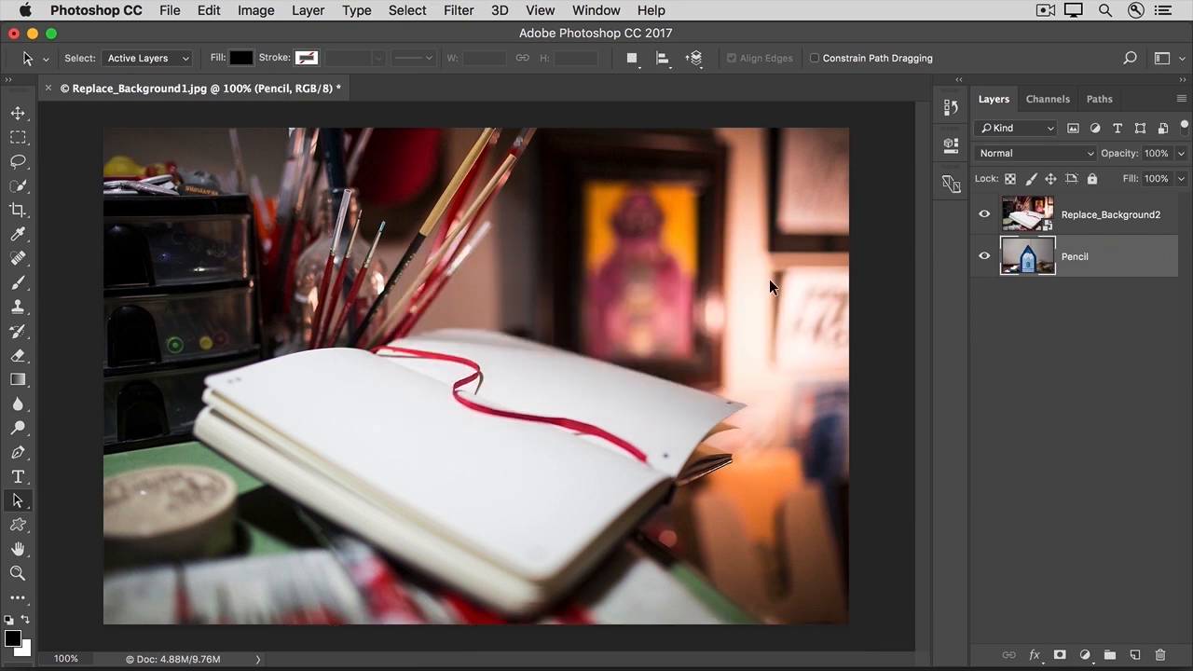
Step: Move the Replace_Background2 layer beneath the Pencil layer in the stacking order
click(1101, 225)
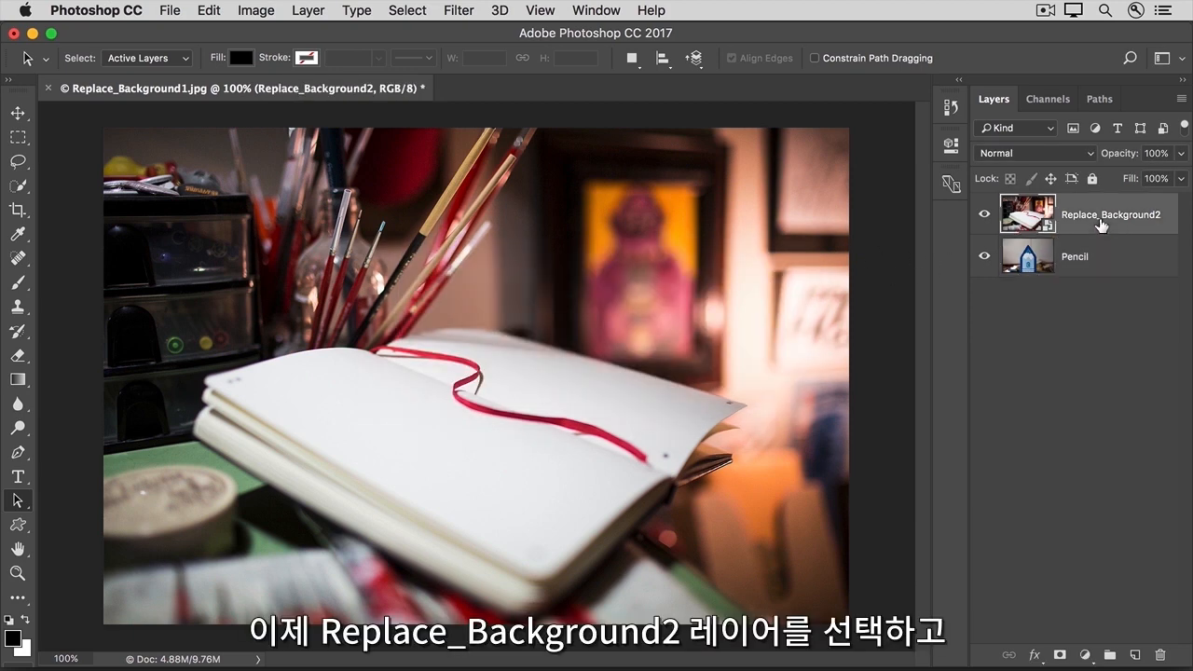
drag(1098, 226, 1101, 273)
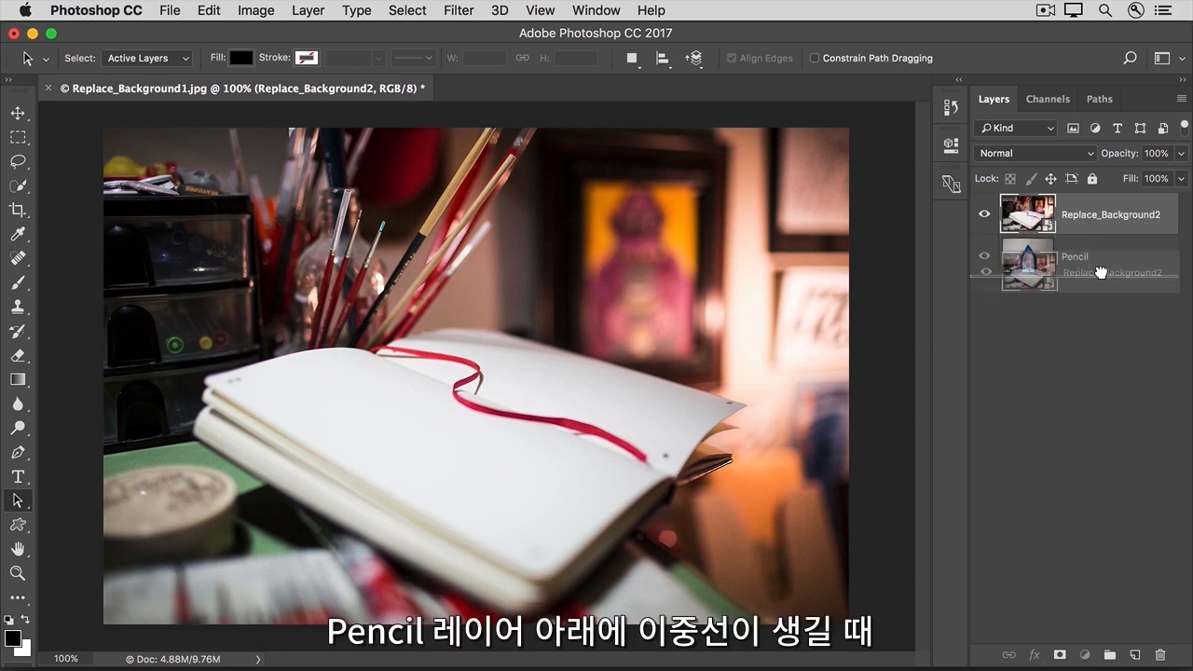
drag(1101, 273, 1100, 273)
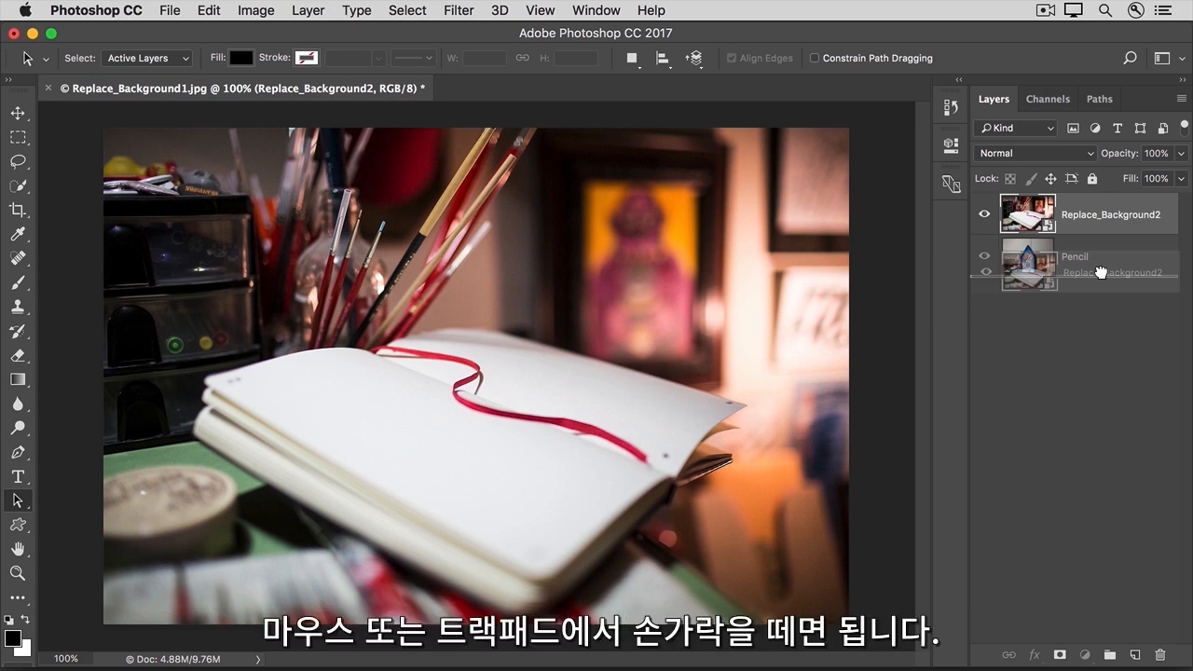
drag(1101, 272, 1103, 277)
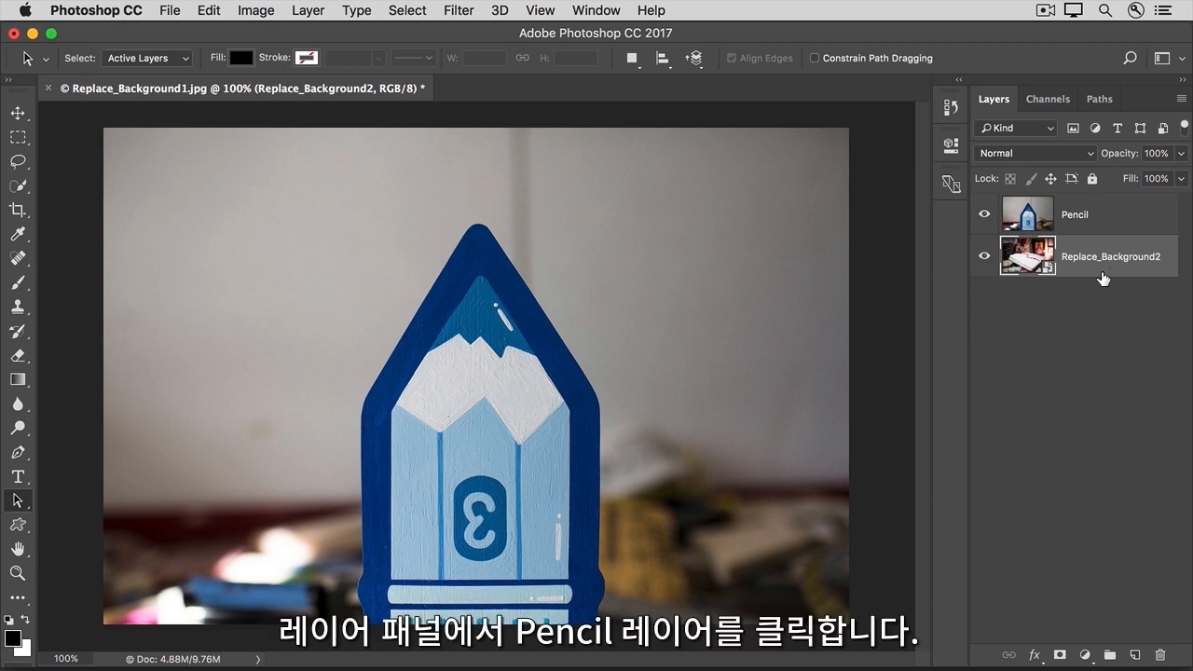
Step: On the Pencil layer, select the whole area surrounding the pencil with the Quick Selection tool
click(1109, 221)
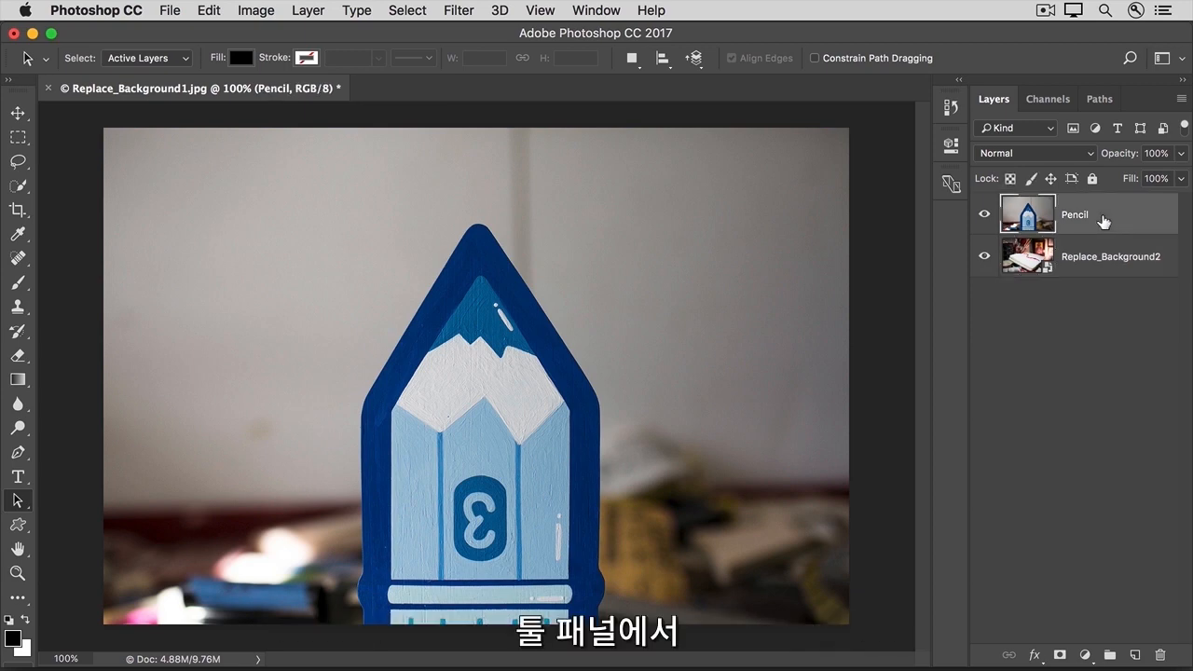
click(18, 186)
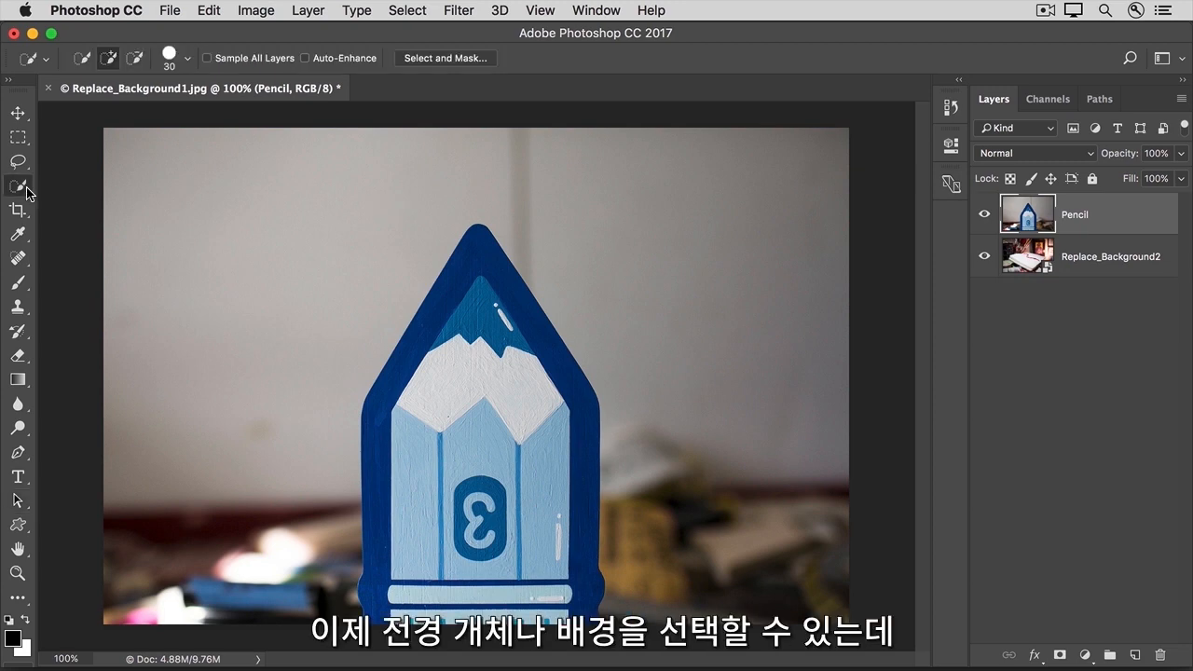
mouse_move(246, 368)
mouse_down()
mouse_move(261, 263)
mouse_move(474, 168)
mouse_move(622, 244)
mouse_move(685, 417)
mouse_up()
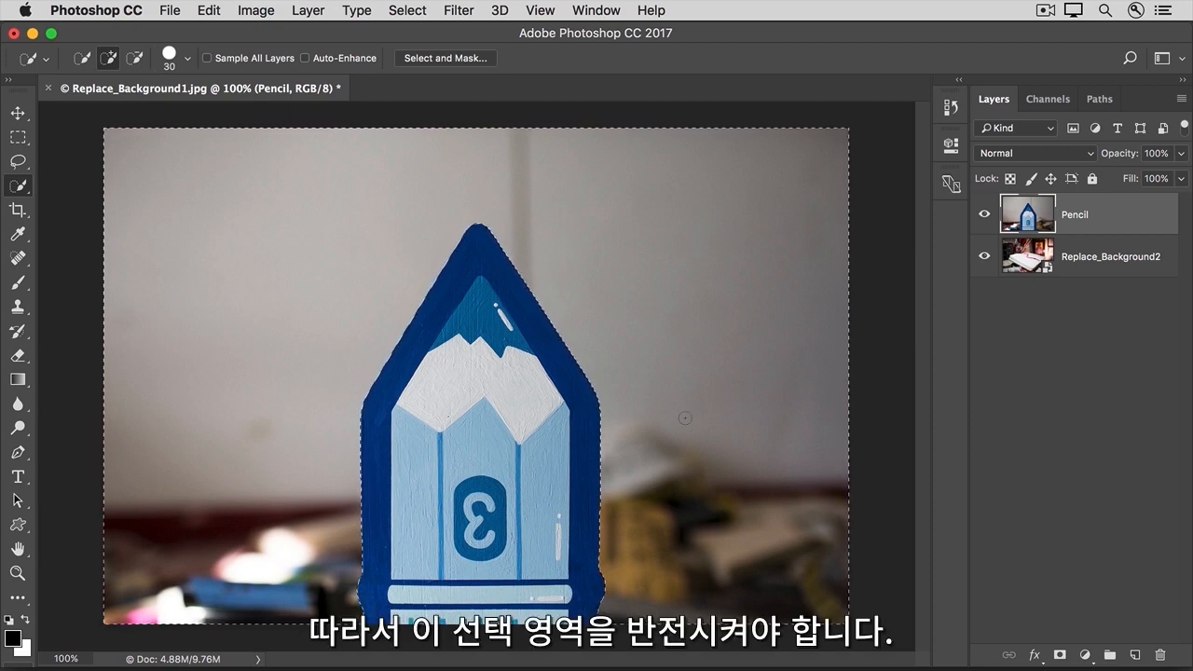
Step: Invert the selection so it covers the pencil and add it as a layer mask on the Pencil layer
click(400, 13)
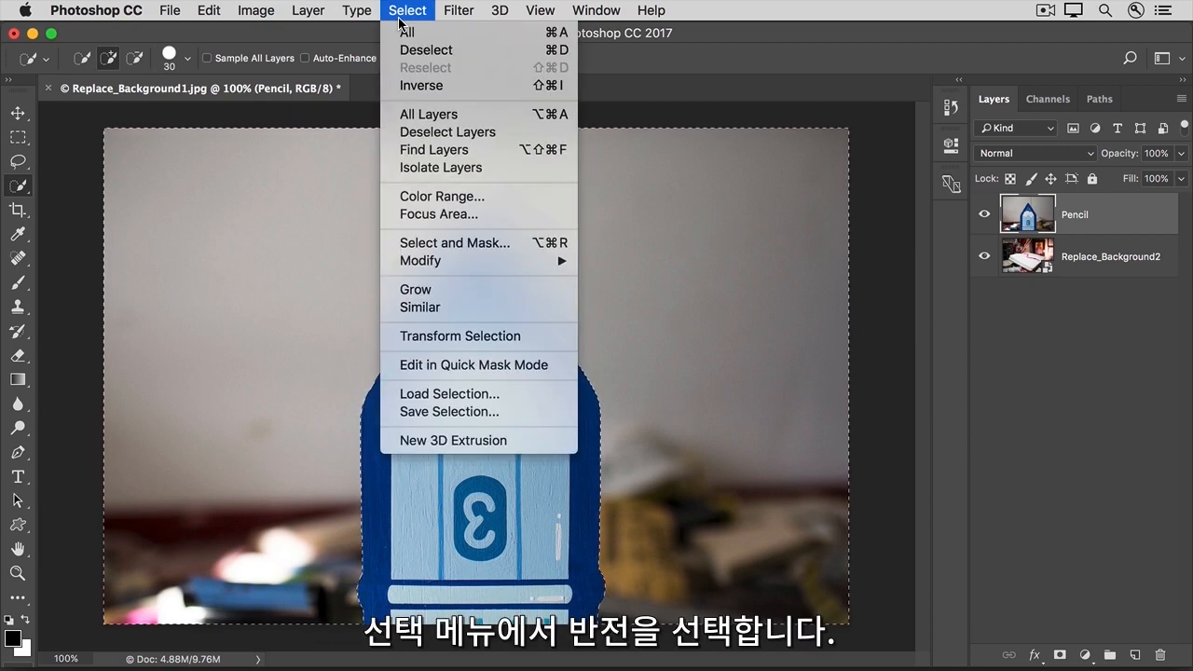
click(402, 85)
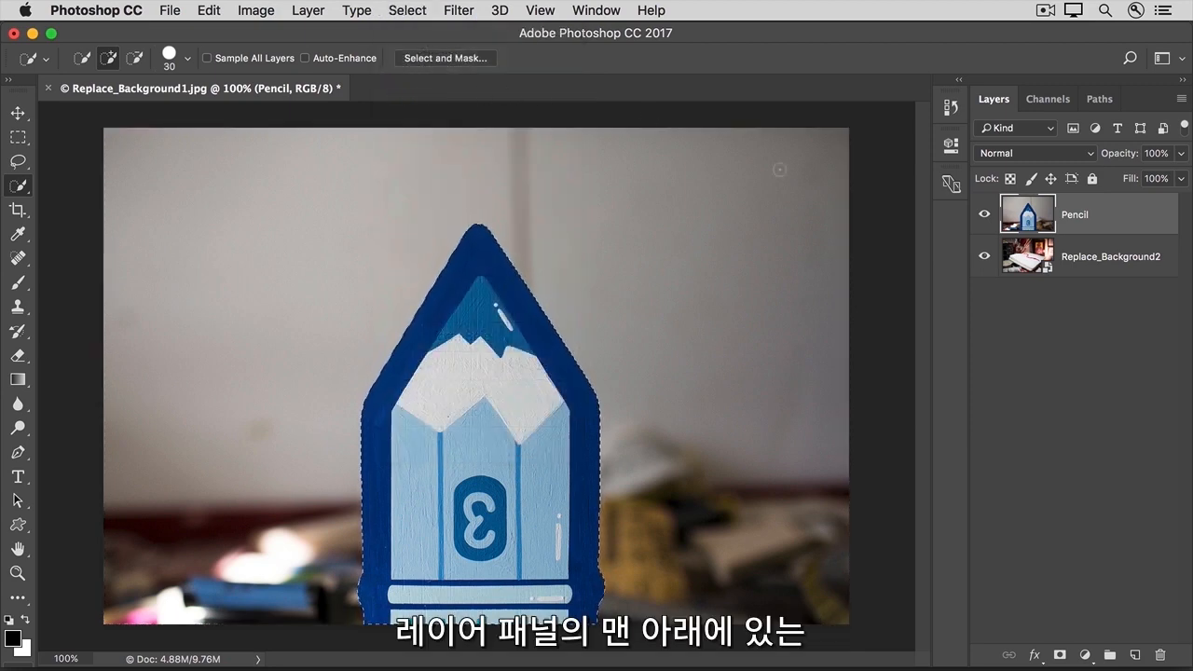
click(1061, 656)
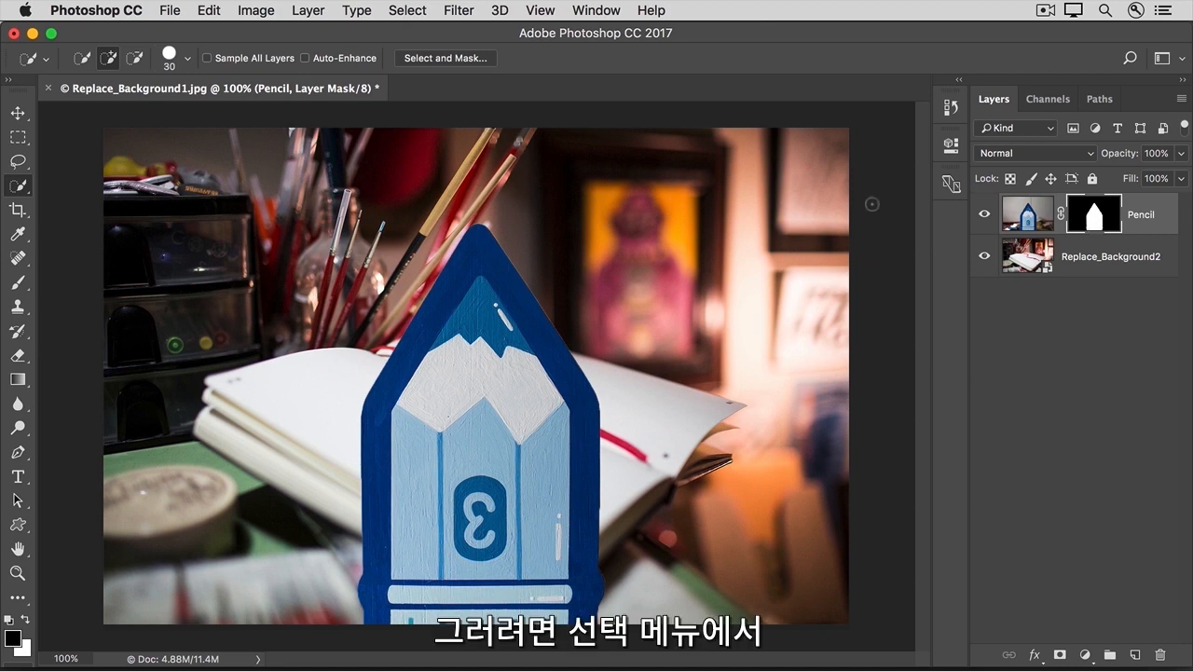
Step: Open the pencil's layer mask in Select and Mask and set the view mode to On Layers
click(411, 13)
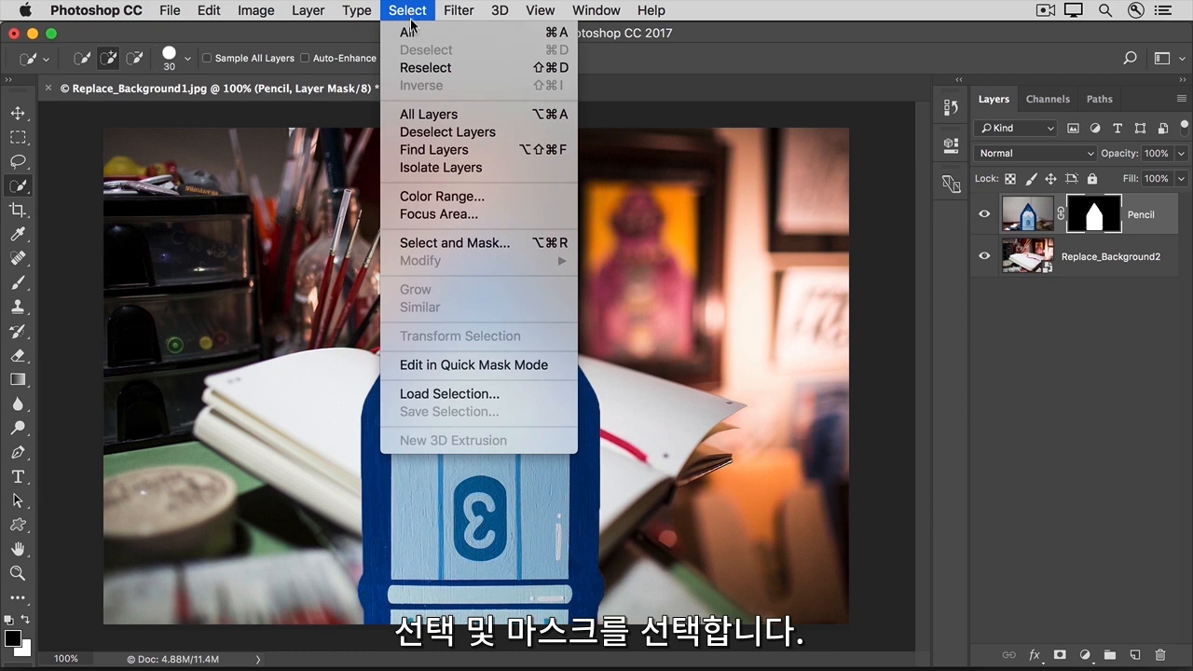
click(402, 245)
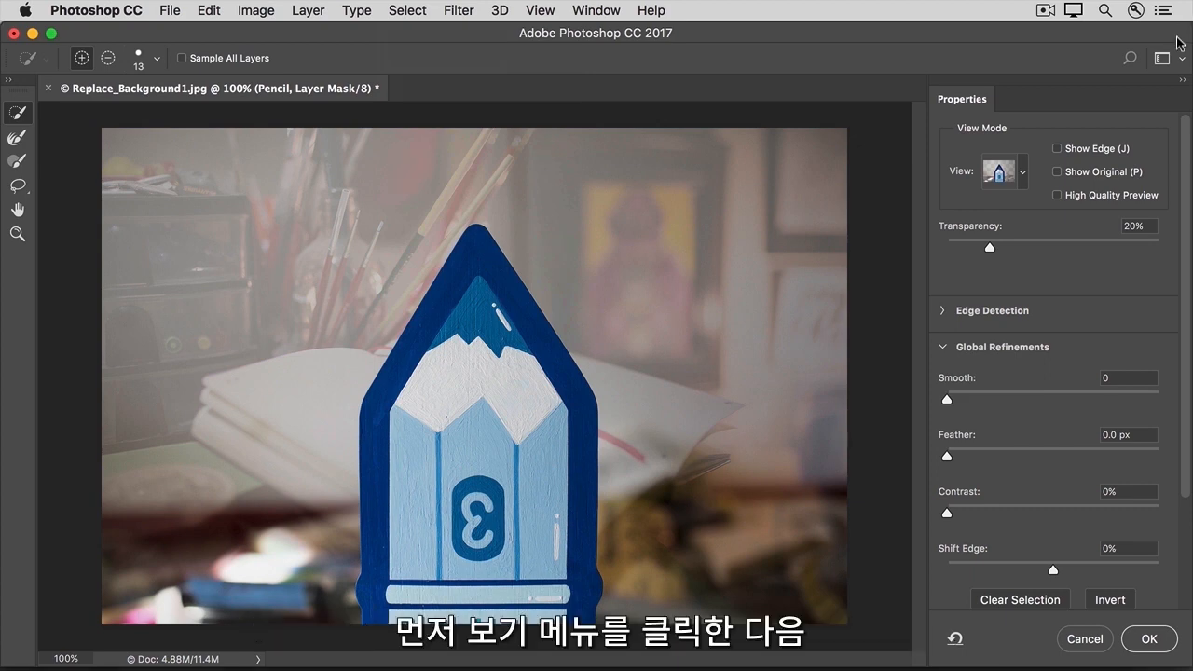
click(1001, 173)
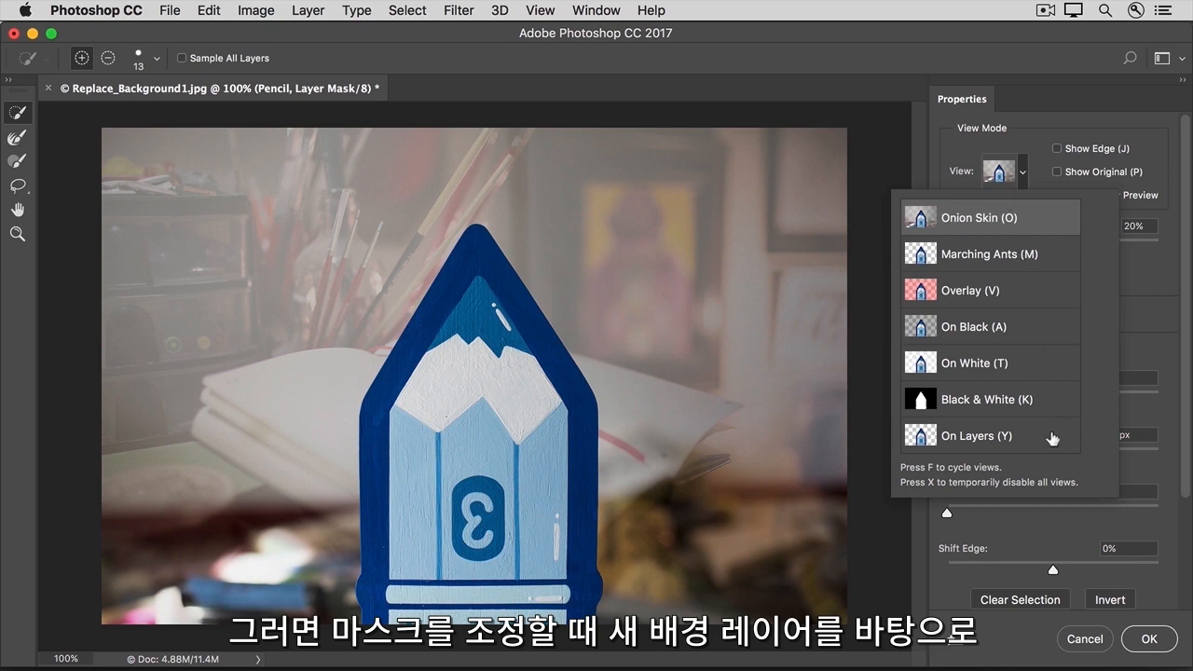
click(1046, 446)
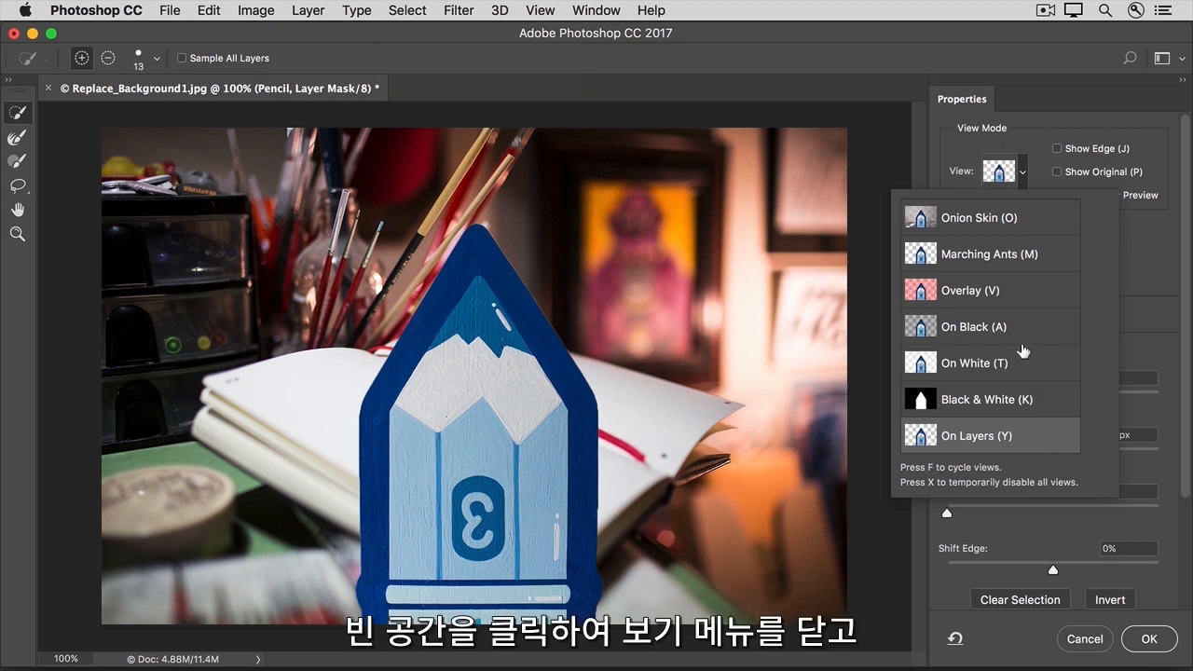
click(947, 157)
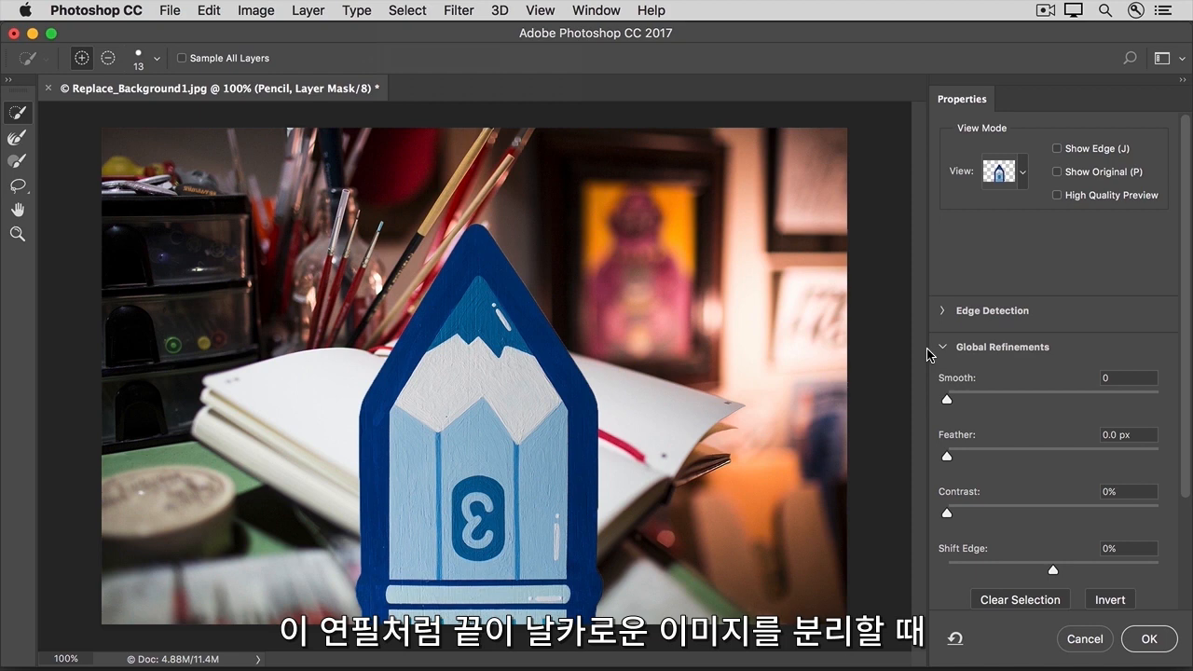
Step: Refine the mask edge with Shift Edge -52%, Smooth 9 and Contrast 14%, and apply it as a Layer Mask
click(1128, 548)
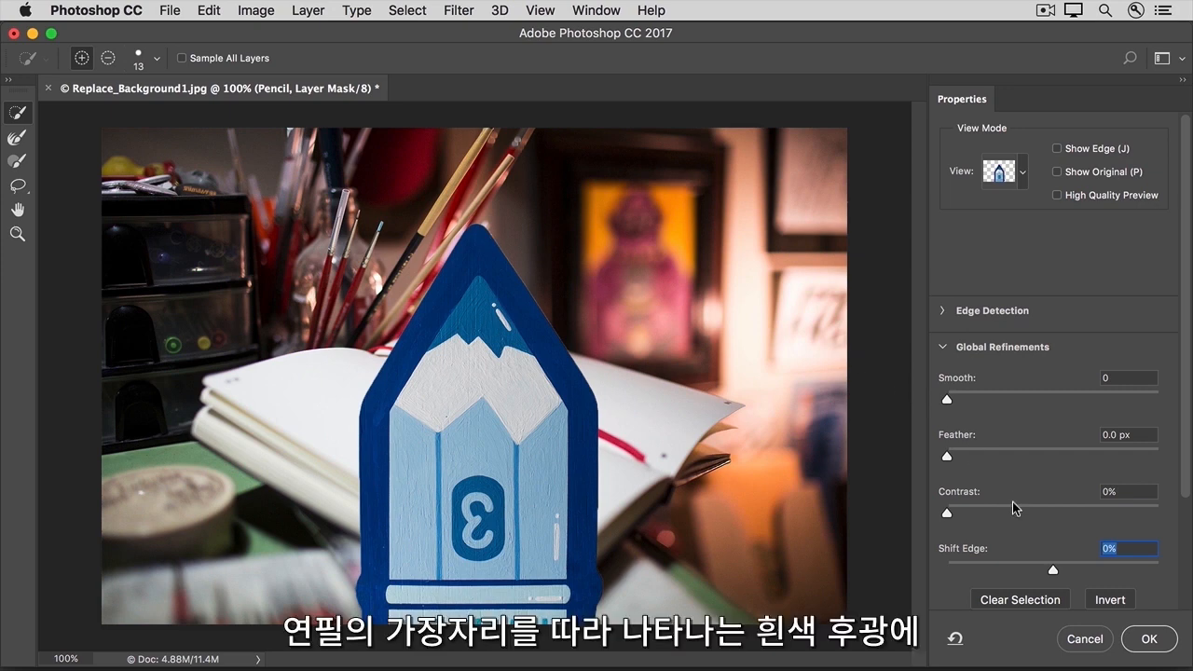
drag(1053, 572, 998, 575)
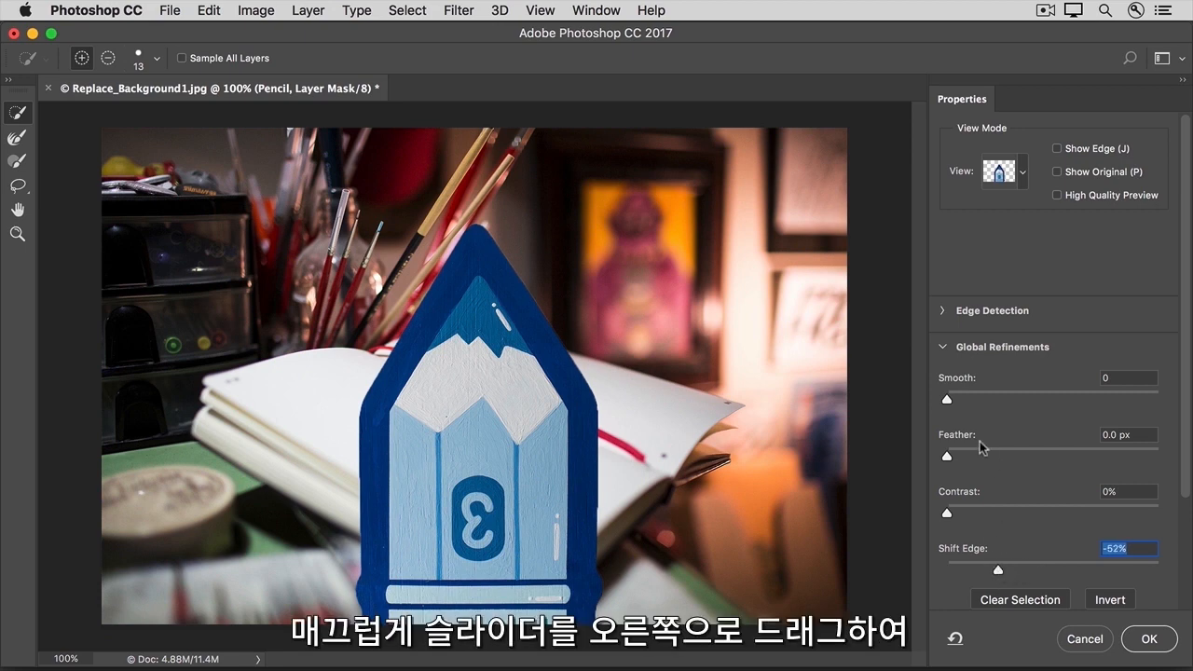
drag(948, 407, 968, 406)
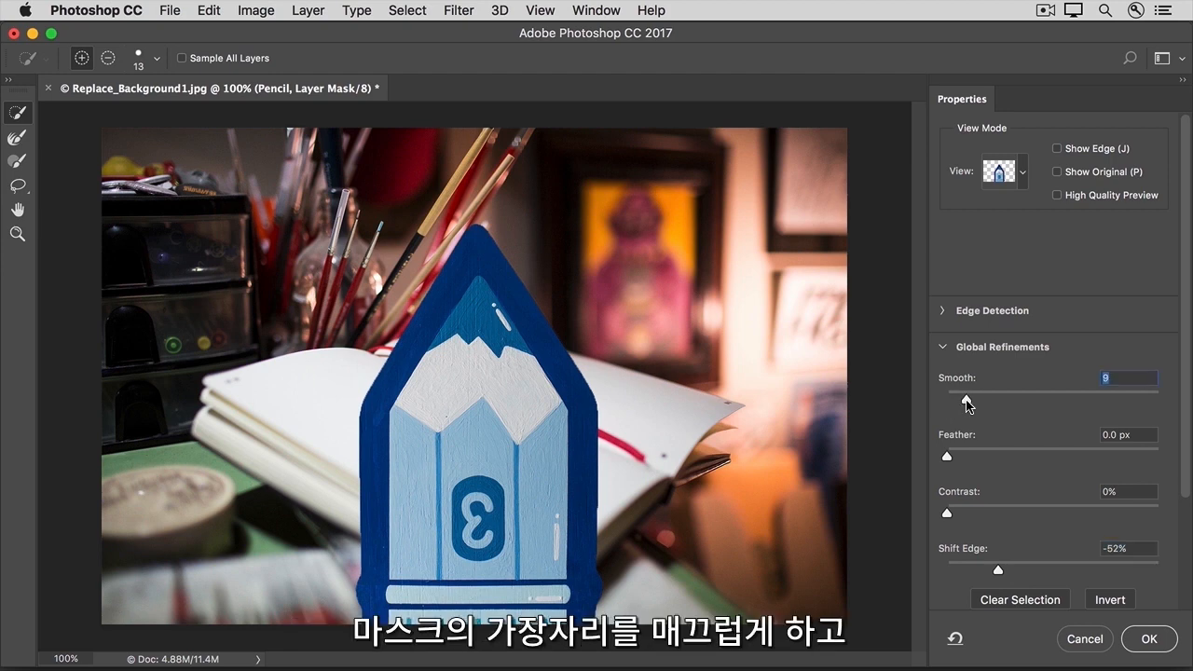
drag(948, 513, 976, 512)
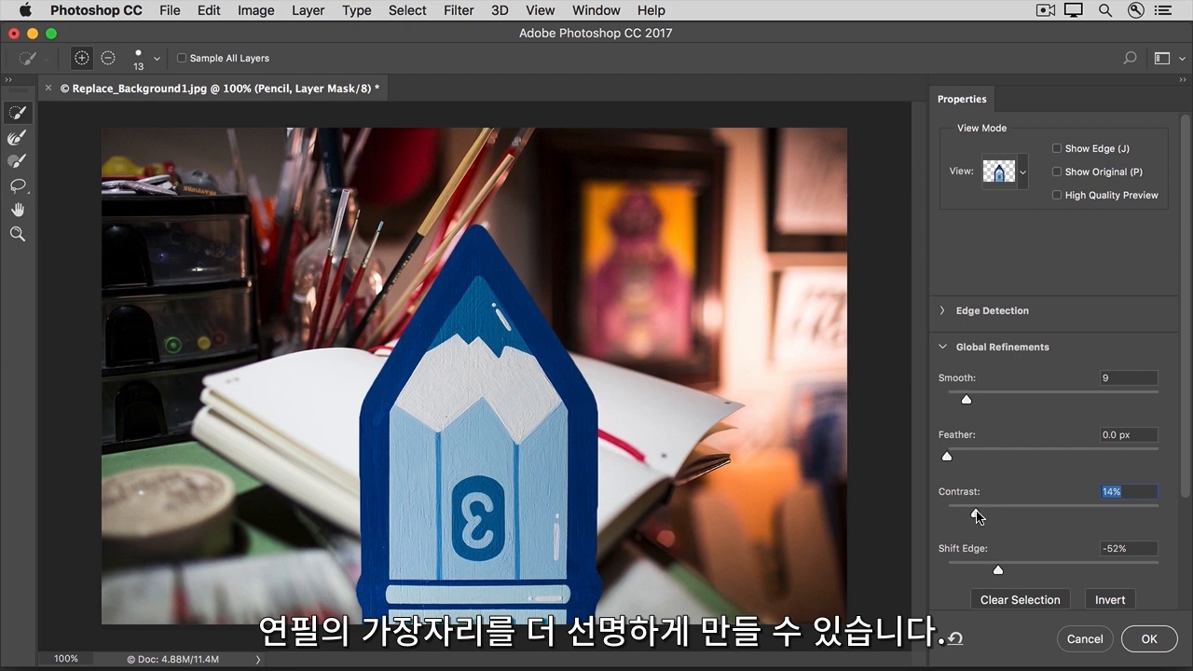
scroll(976, 514, down, 3)
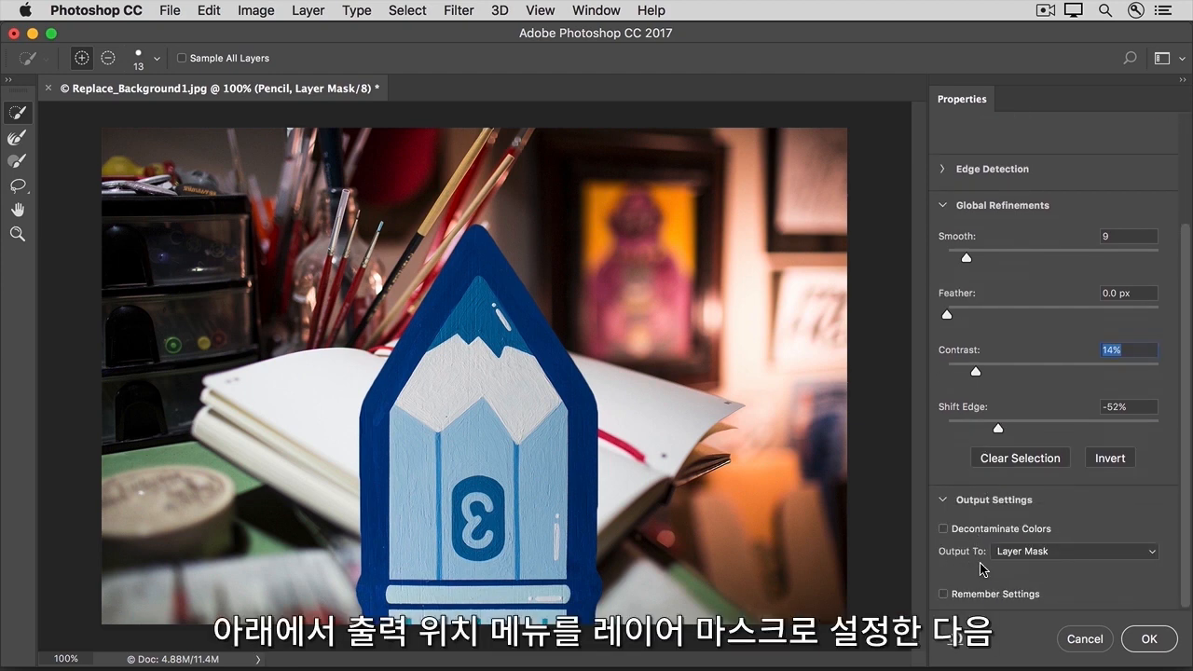
click(1147, 640)
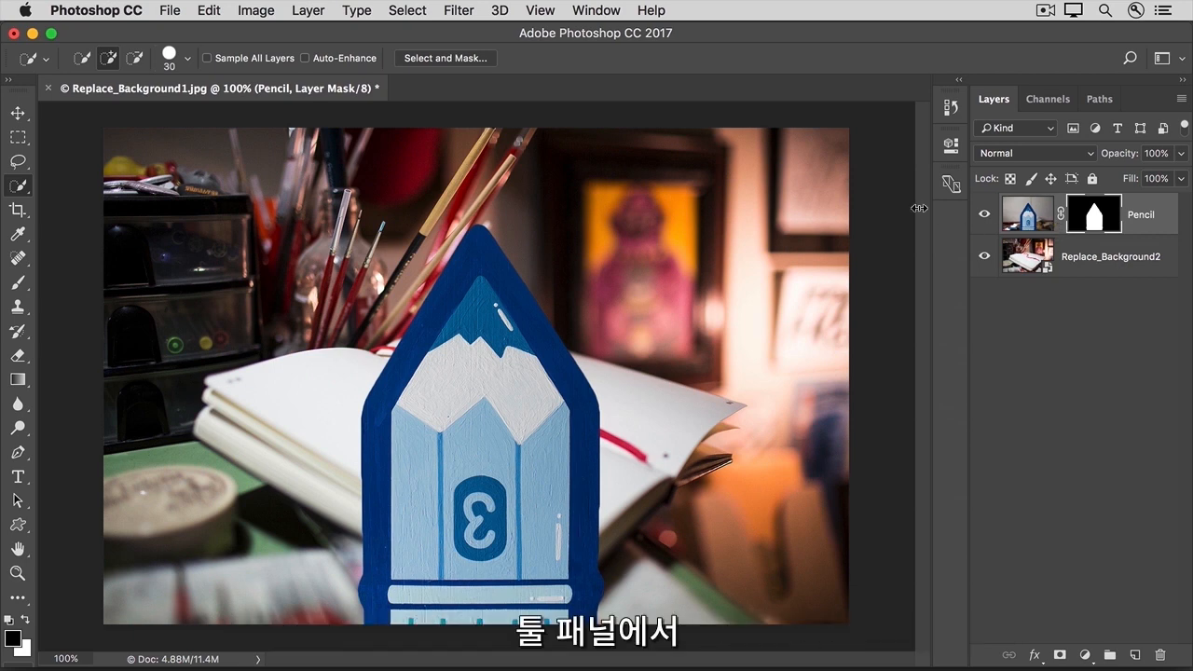
Step: Move the masked pencil horizontally to the right side of the image with the Move tool
click(18, 112)
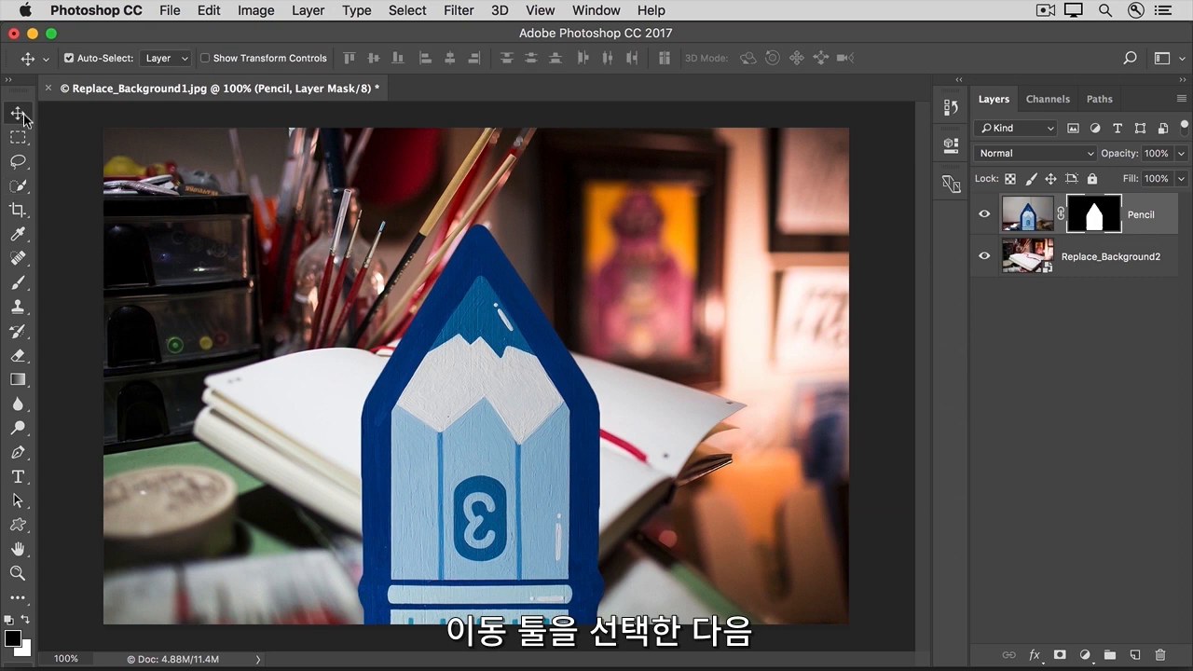
drag(456, 357, 638, 357)
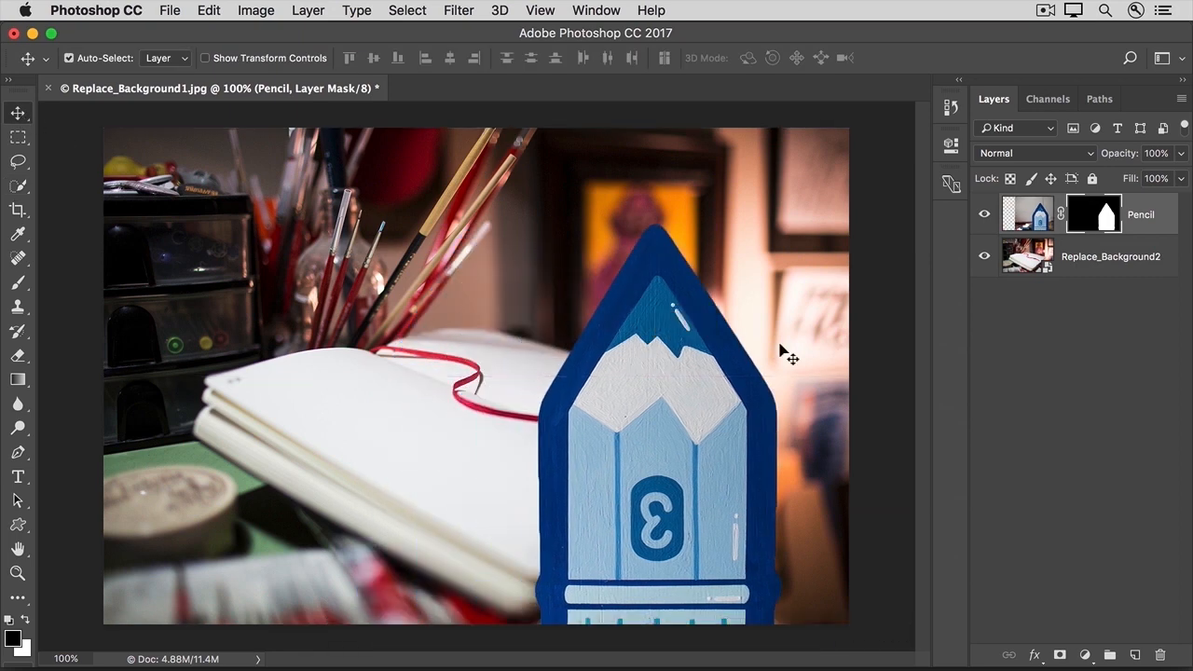